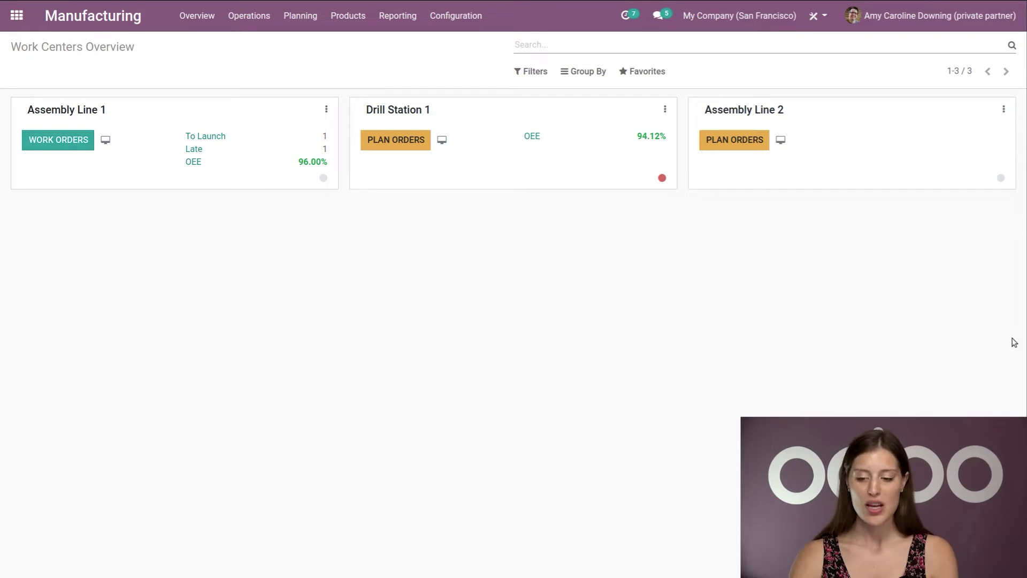
Create a new product named 'Table Kit' from the Products list.
click(350, 17)
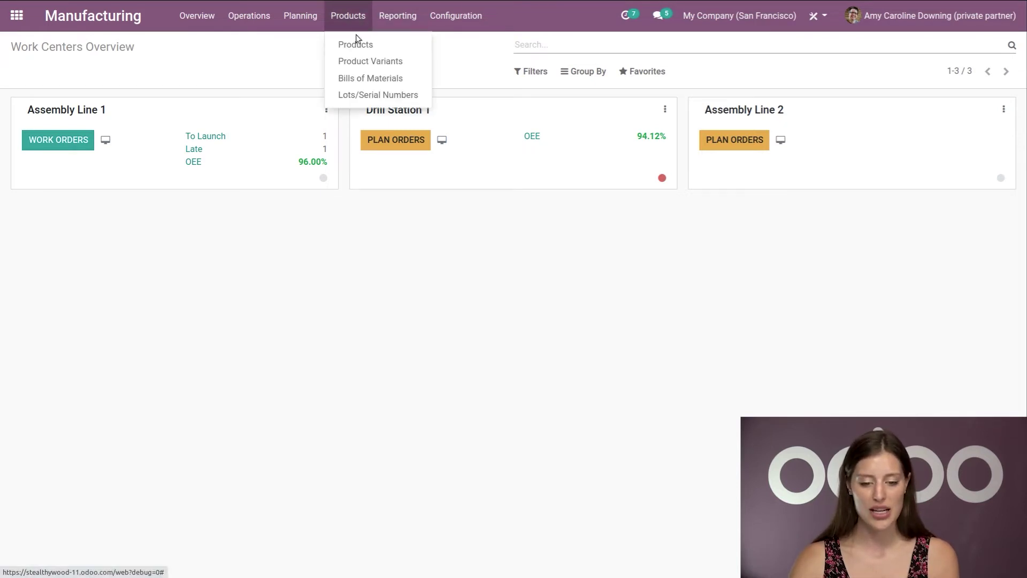
click(358, 43)
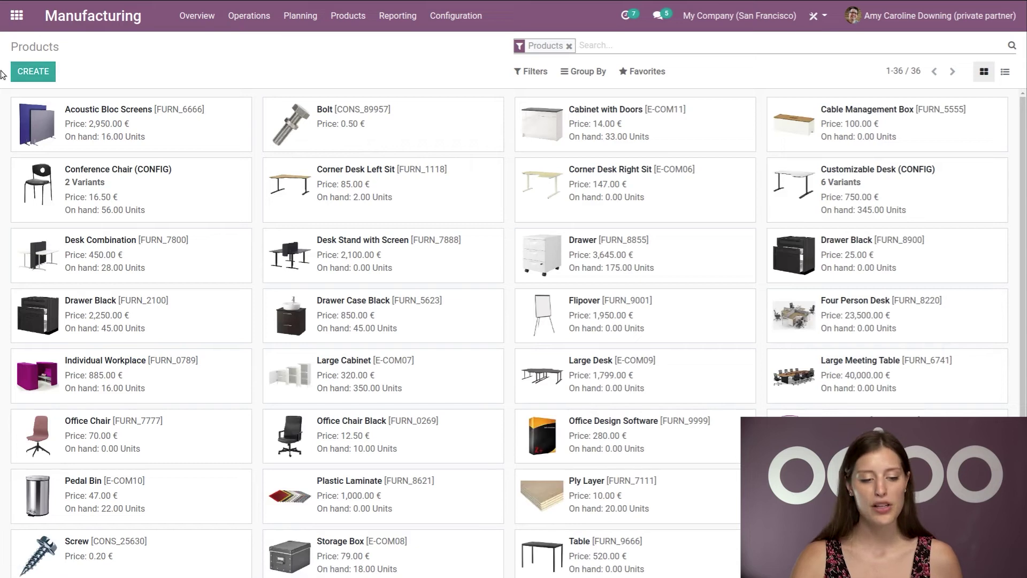
click(30, 76)
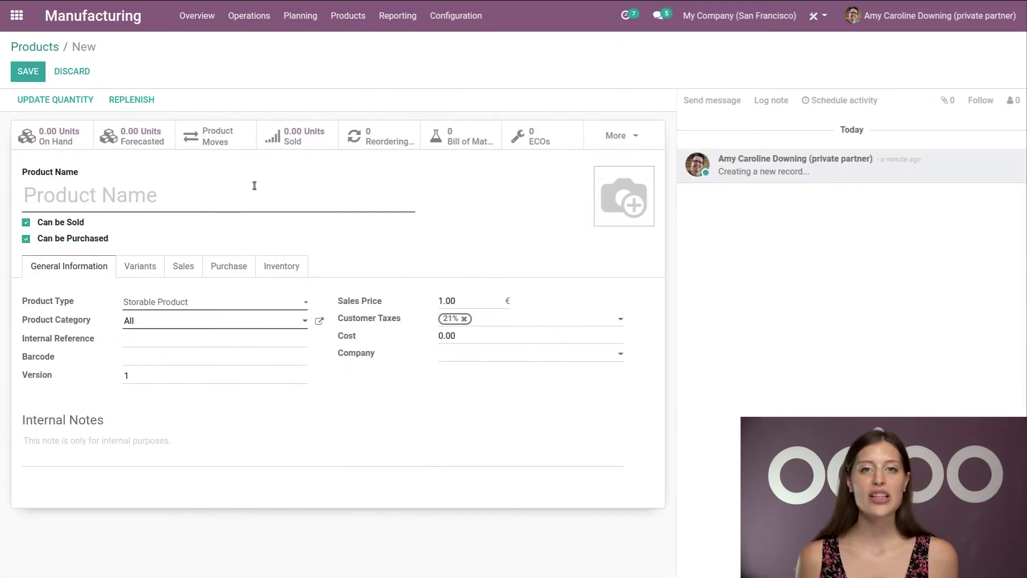
click(254, 186)
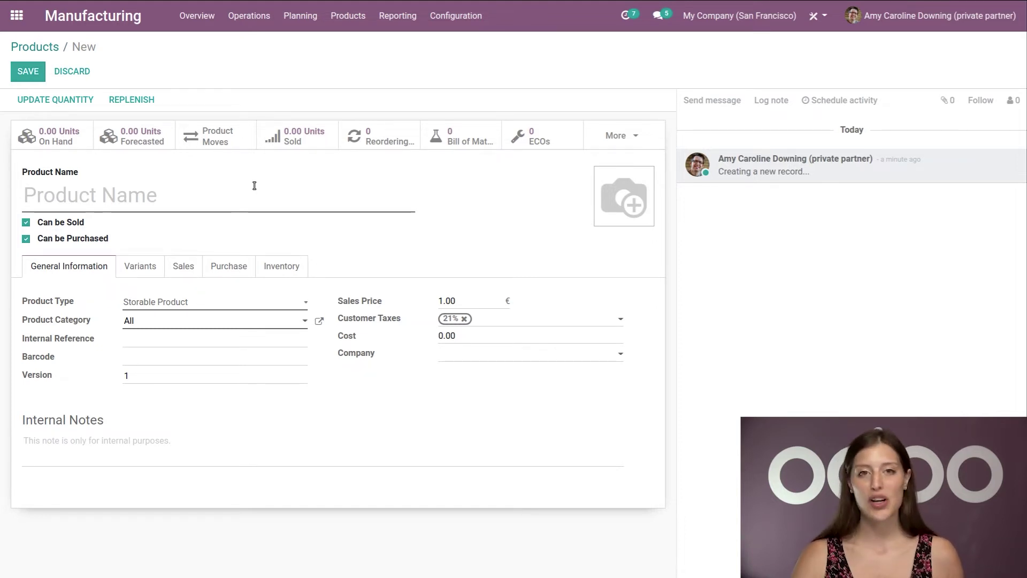
text(Tba)
key(BackSpace)
key(BackSpace)
text(ab)
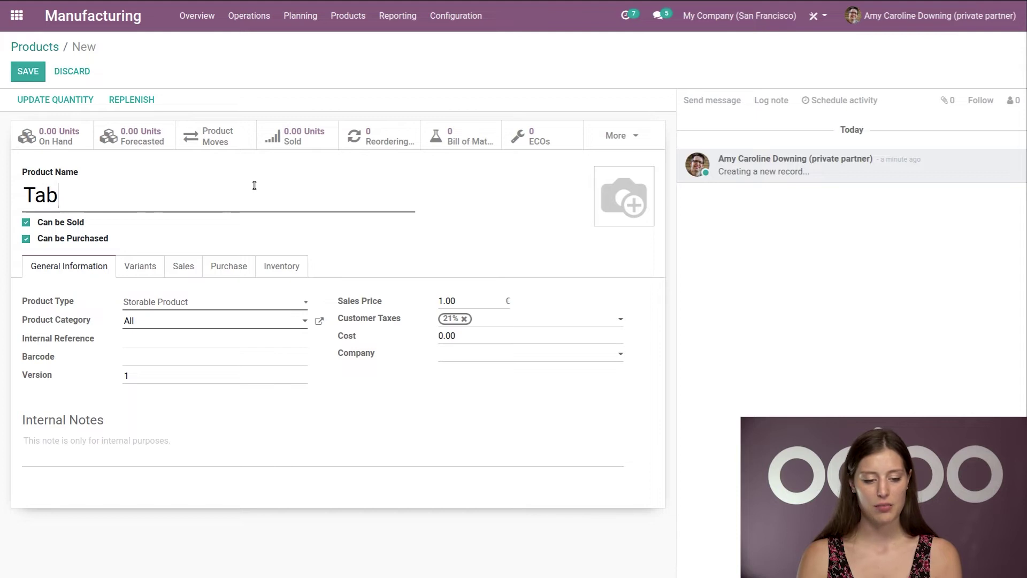
text(le Kit)
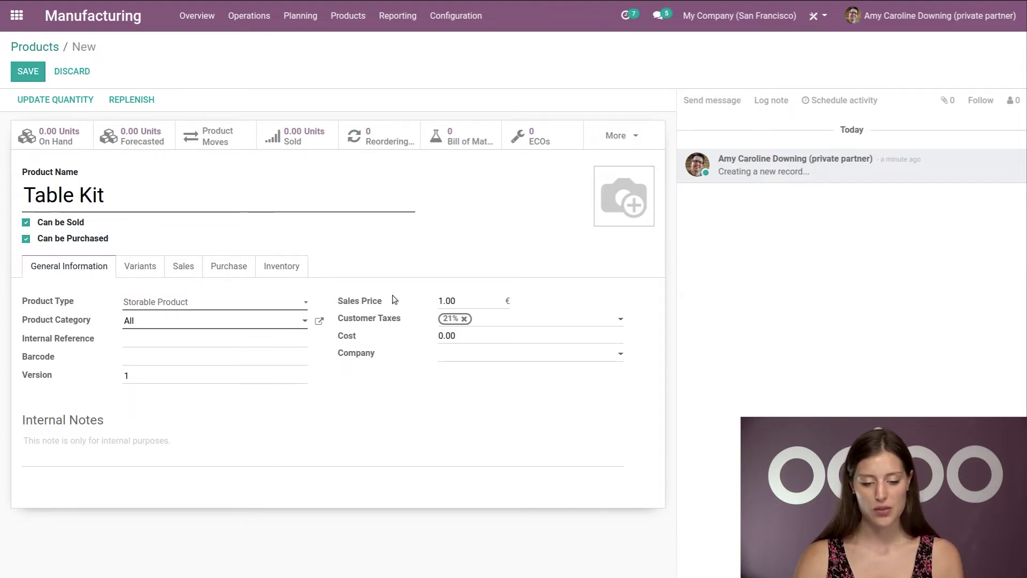
Set Table Kit's sales price to 200.00 and product type to Consumable.
click(467, 300)
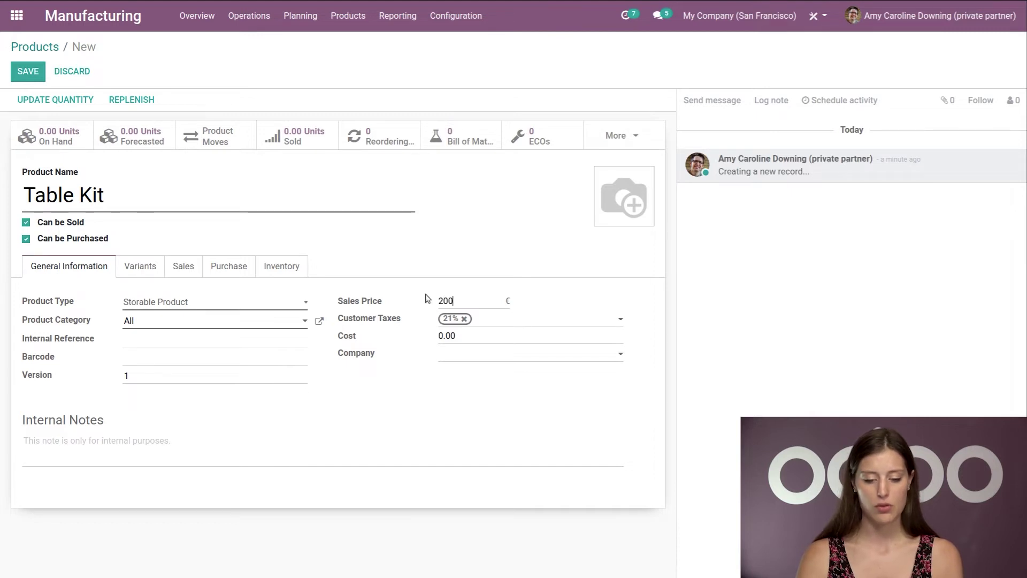
click(188, 303)
click(186, 315)
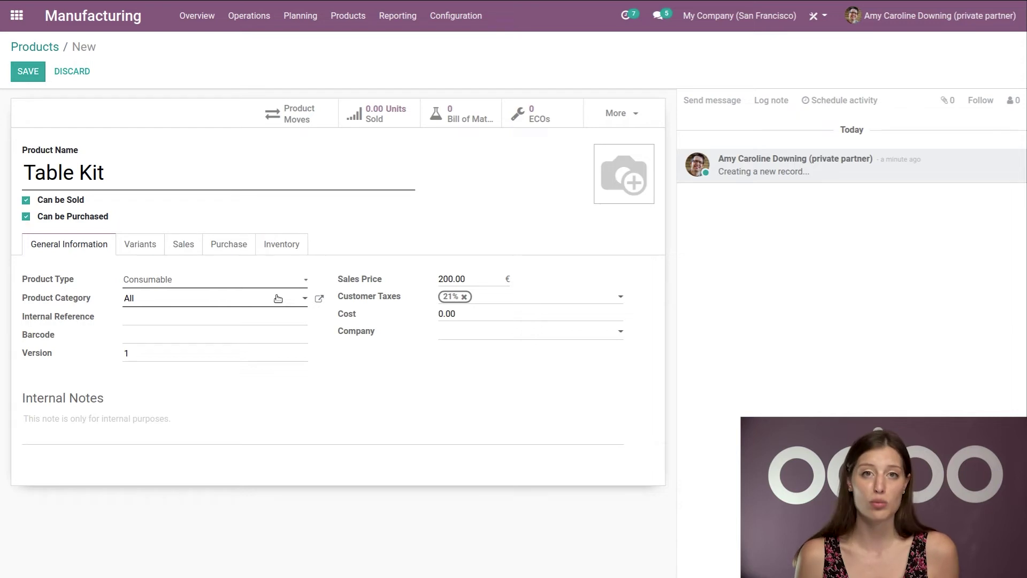
Check Table Kit's Buy and Manufacture routes on the Inventory tab, then save the product.
click(276, 249)
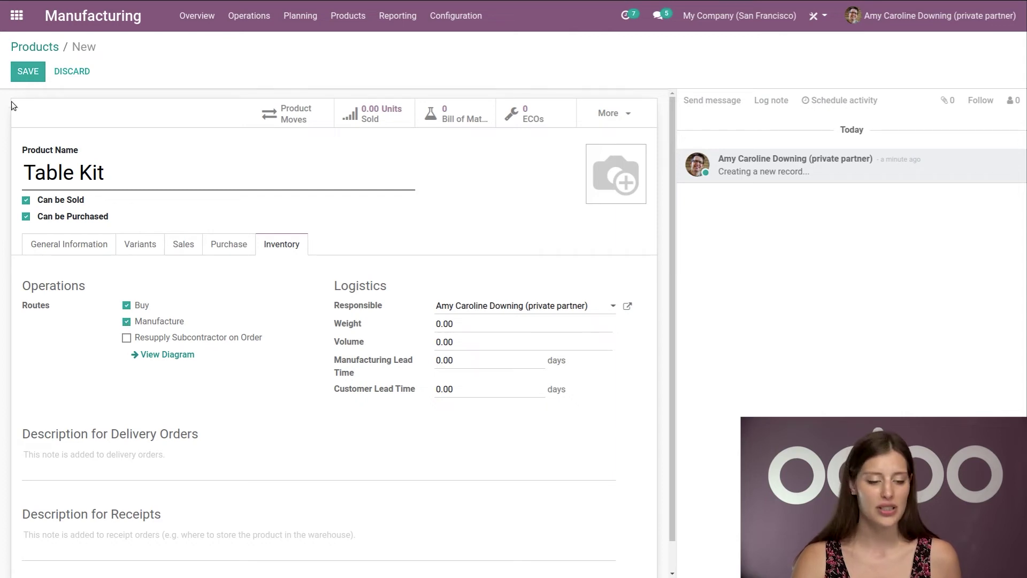
click(28, 71)
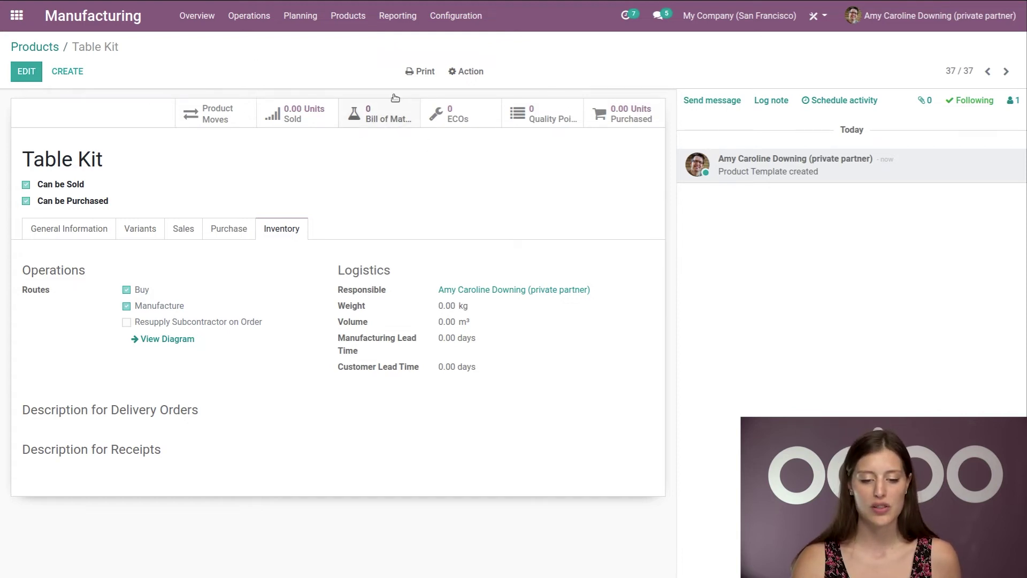
Start a new Table Kit bill of materials, quantity 1.00, with BoM type Kit.
click(358, 29)
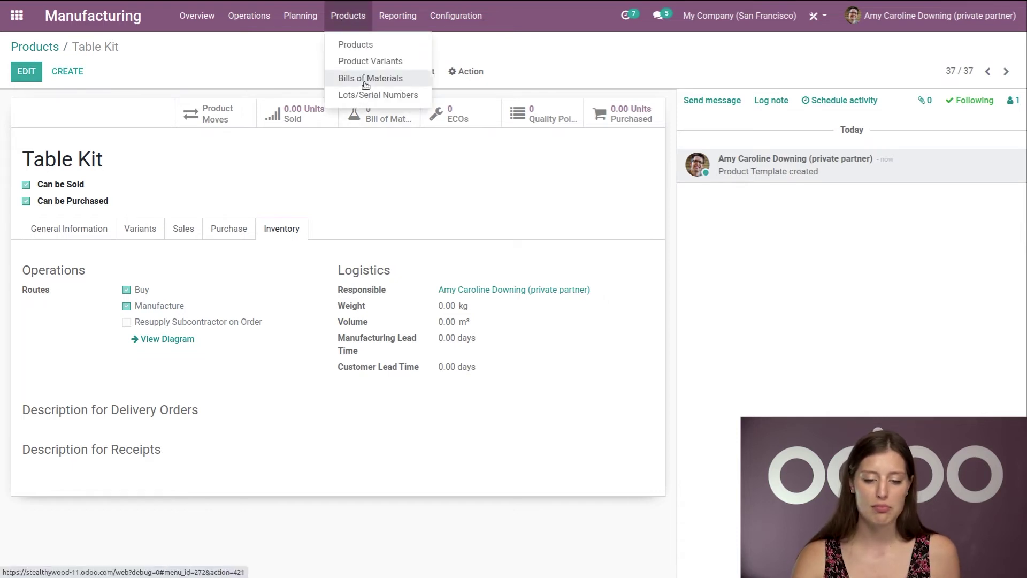
click(289, 60)
click(378, 113)
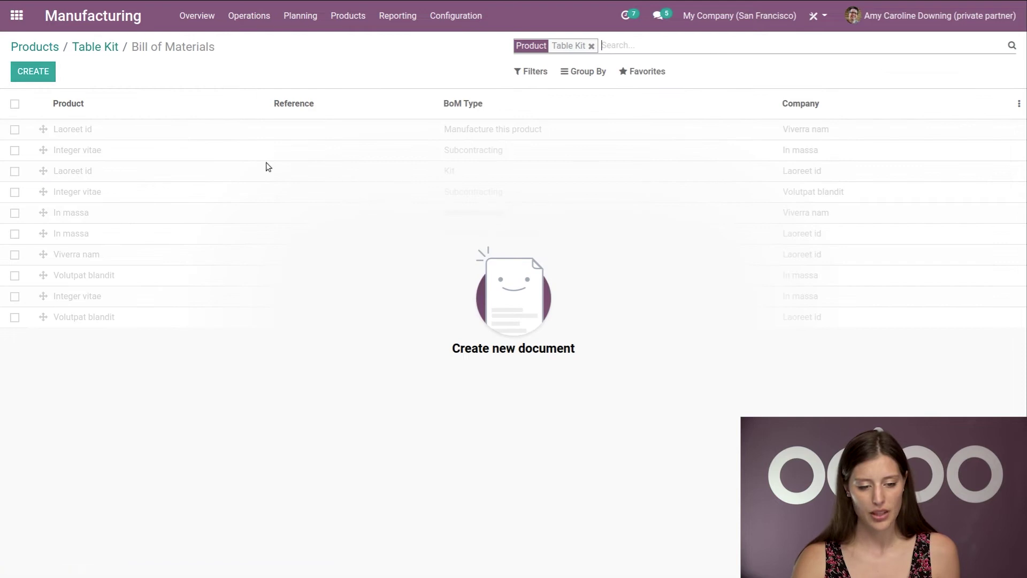
click(32, 71)
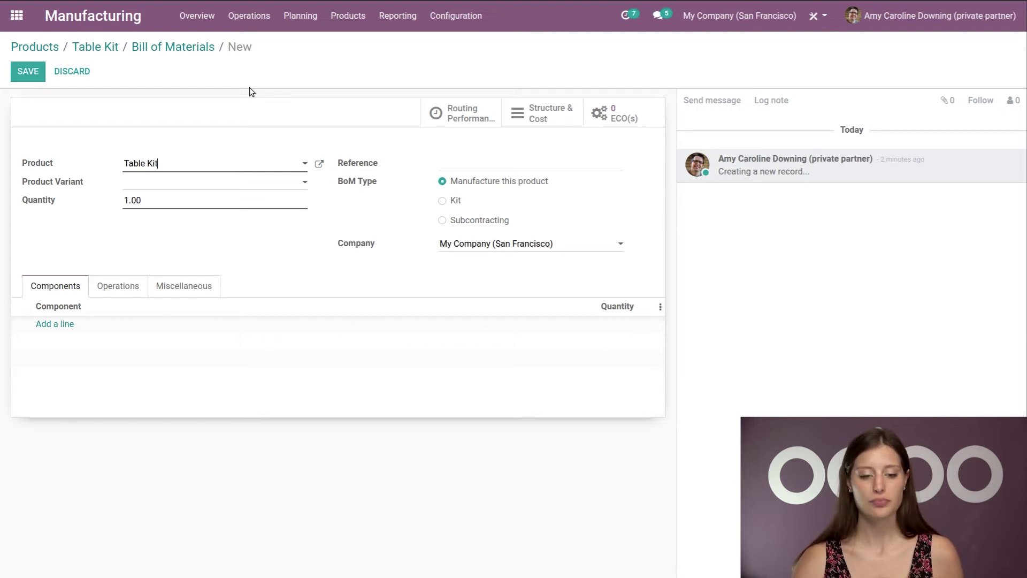
click(442, 201)
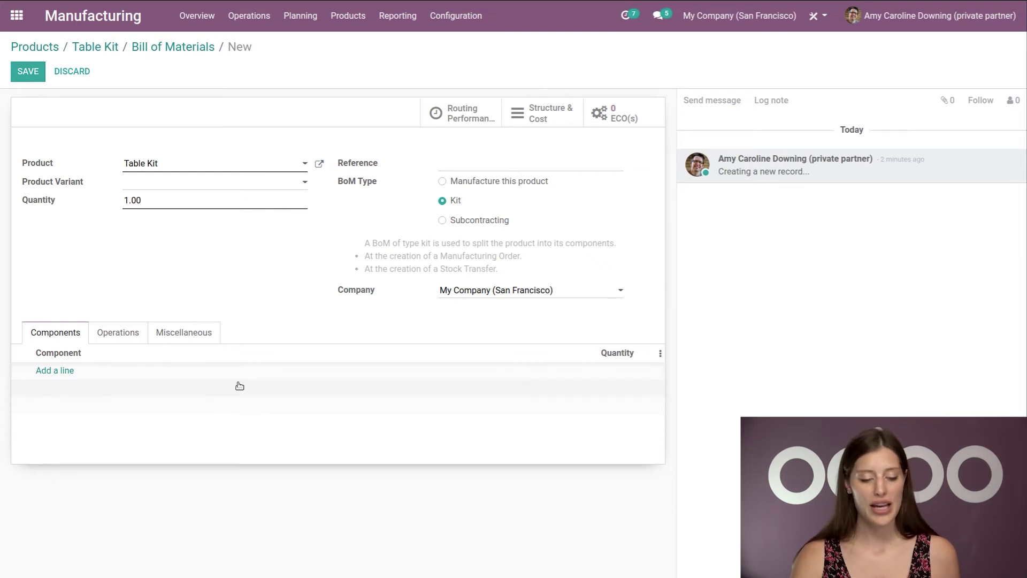
Add Table Top (1) and Screw (16) as kit components.
click(56, 372)
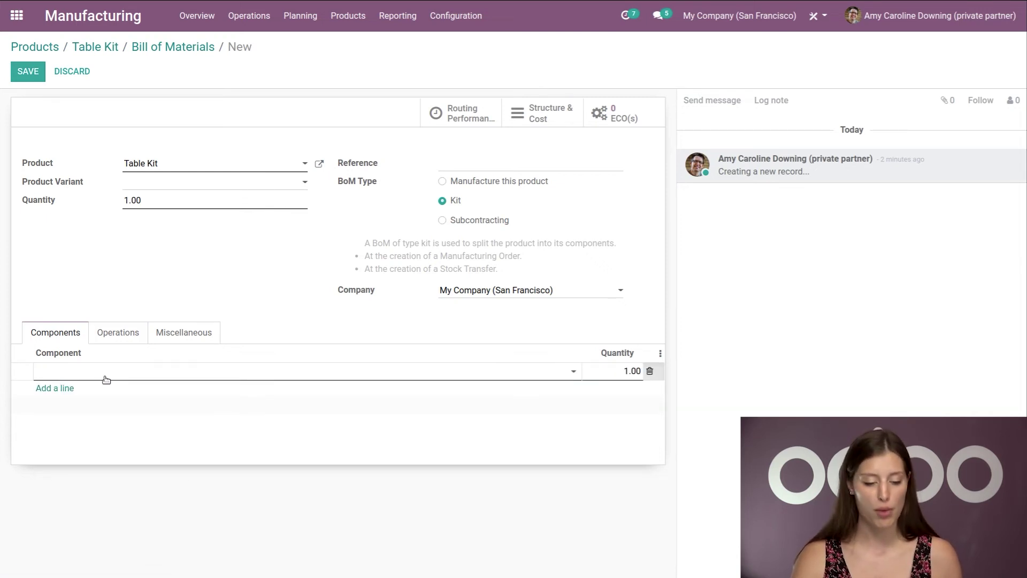
text(tab)
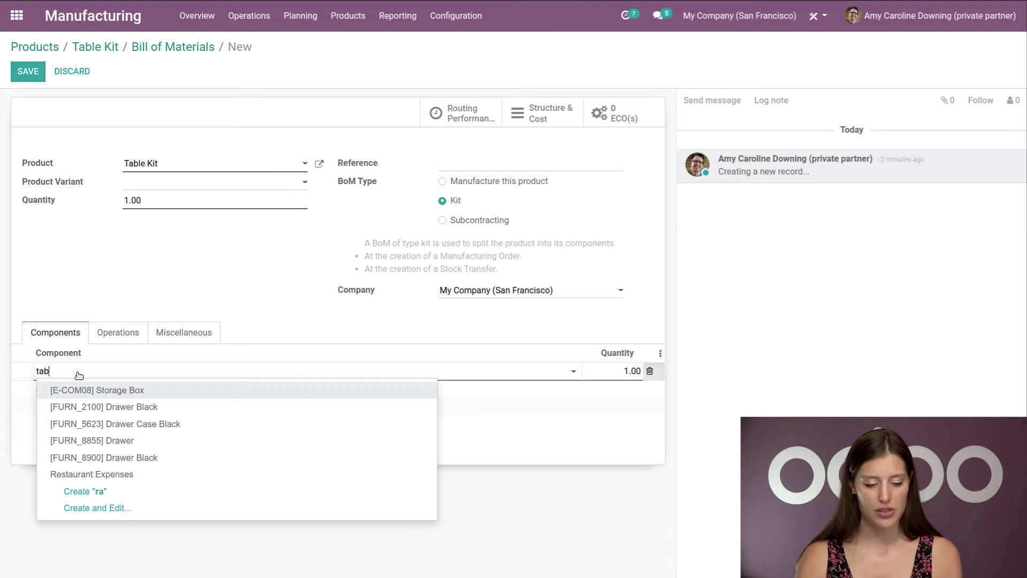
click(126, 424)
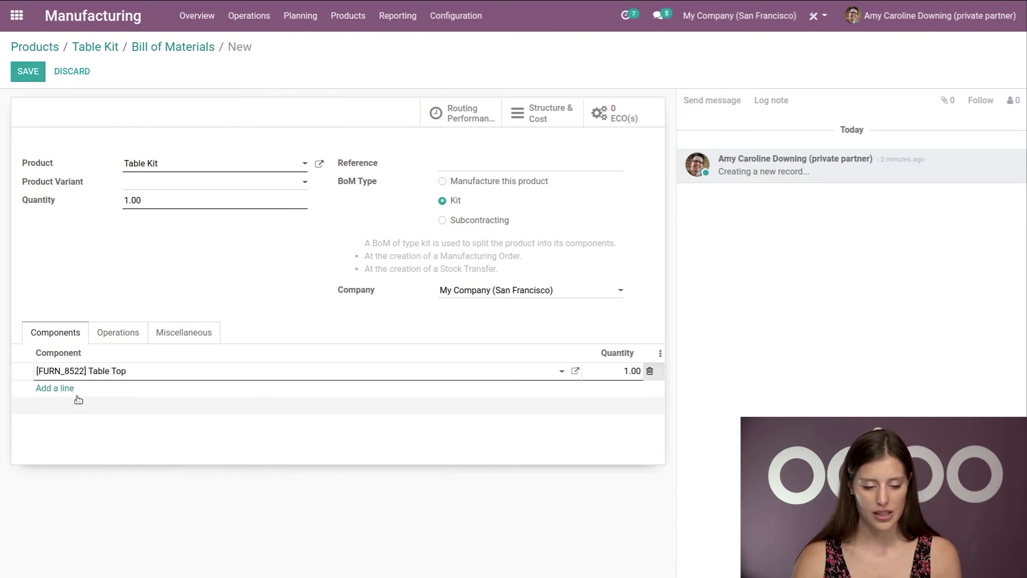
click(64, 388)
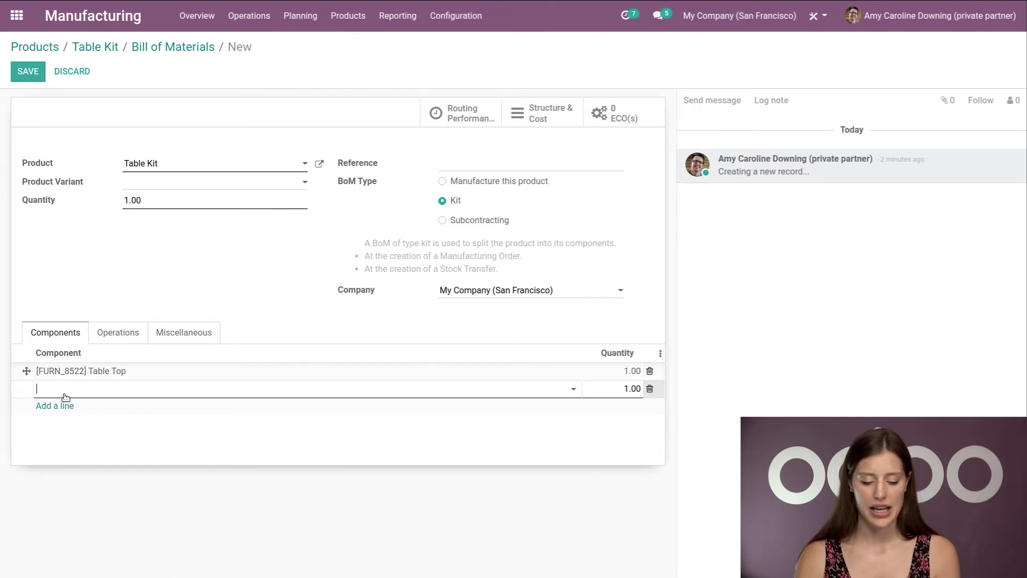
text(screw)
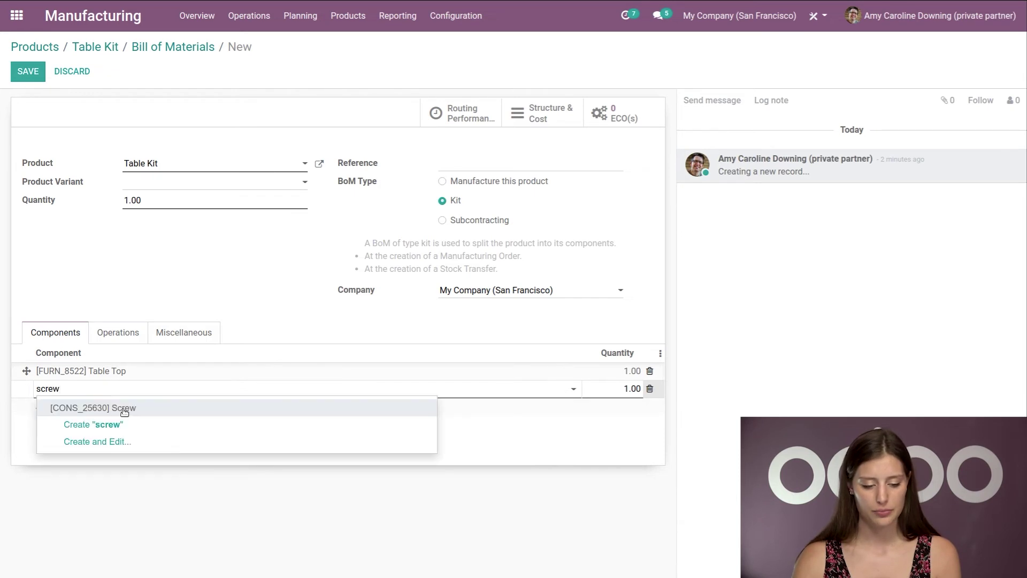
click(124, 409)
click(642, 392)
text(16)
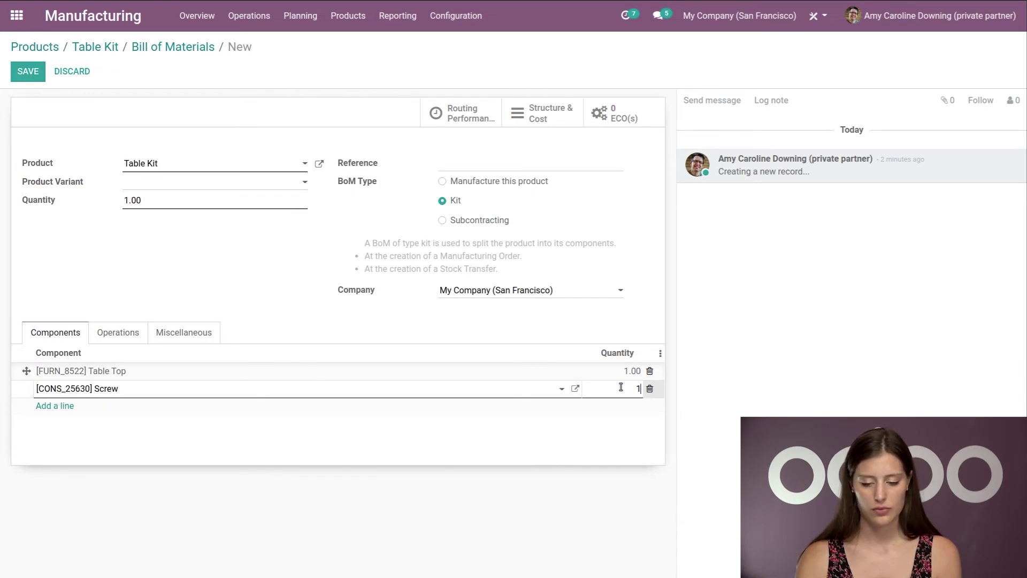
Add Bolt (16) and Table Leg (4) components and save the kit BoM.
click(69, 406)
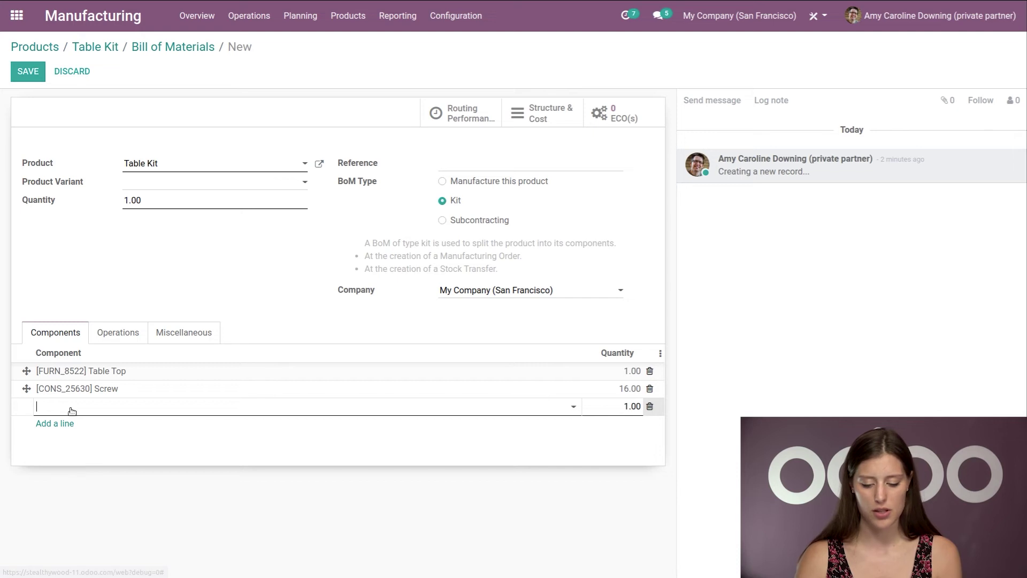
text(boly)
text(t)
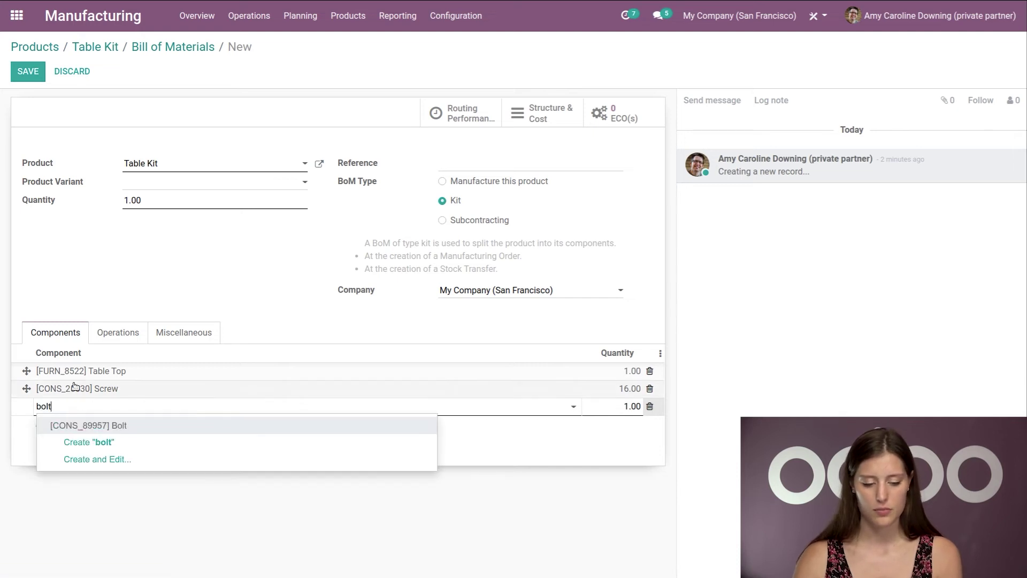
click(422, 427)
click(622, 411)
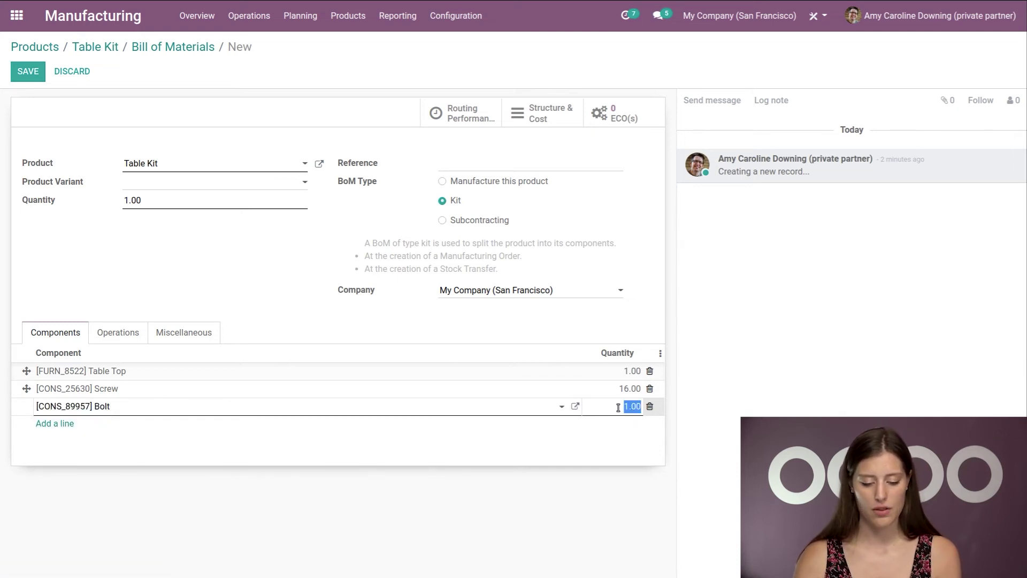
text(16)
click(45, 424)
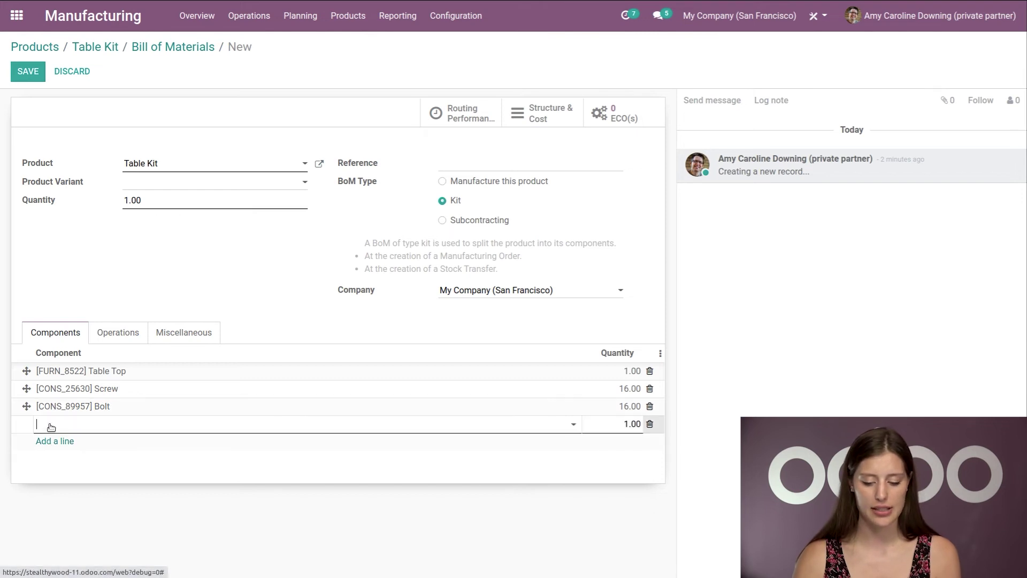
text(table le)
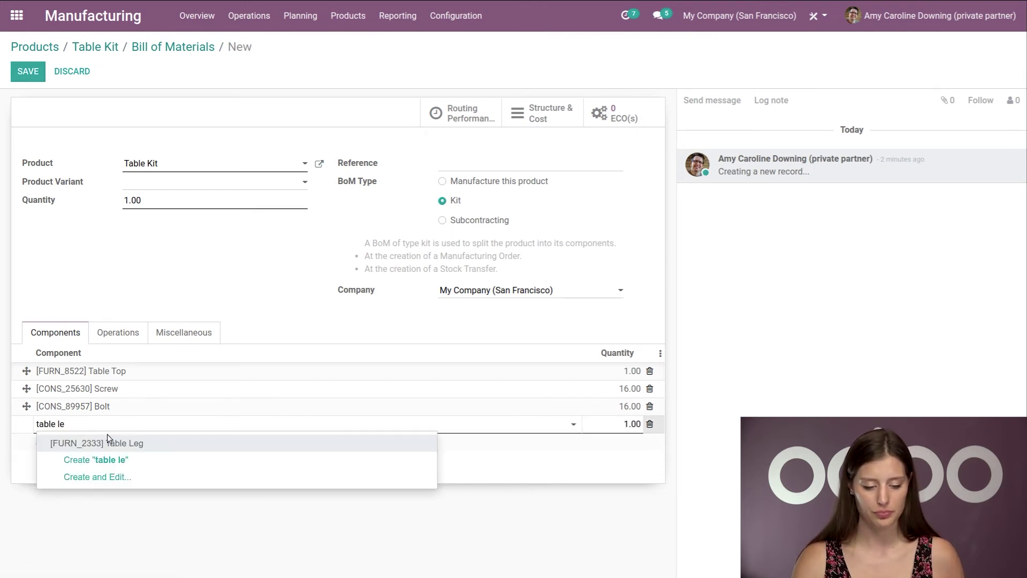
click(115, 439)
click(625, 426)
text(4)
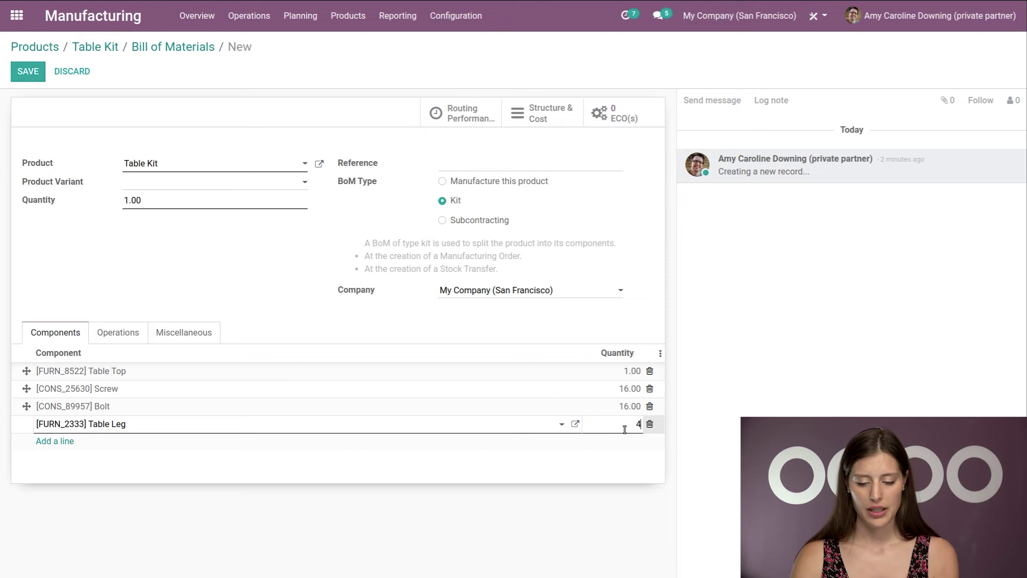
click(20, 78)
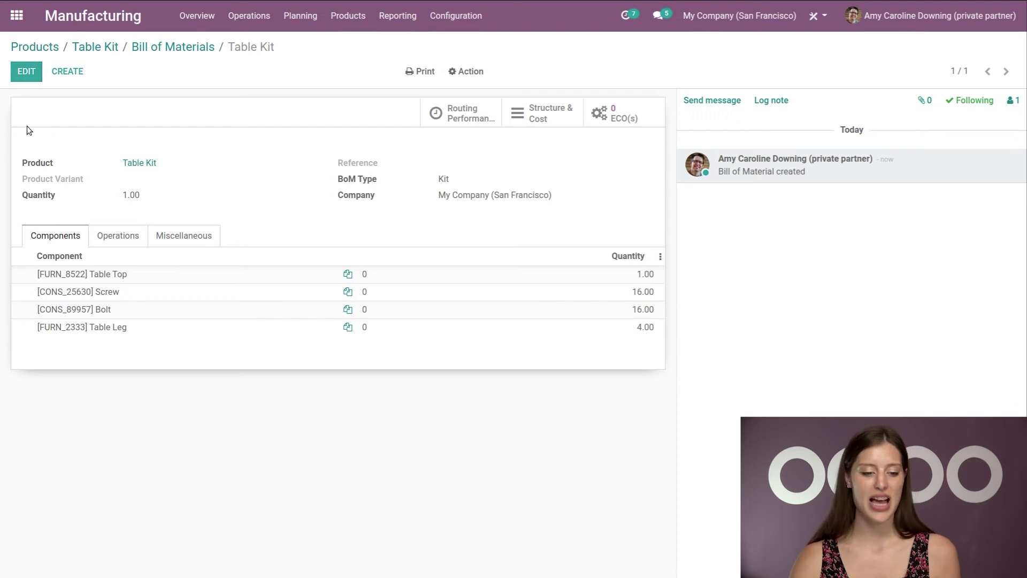
Start a new Sales quotation for the Azure Interior customer.
click(16, 15)
click(371, 110)
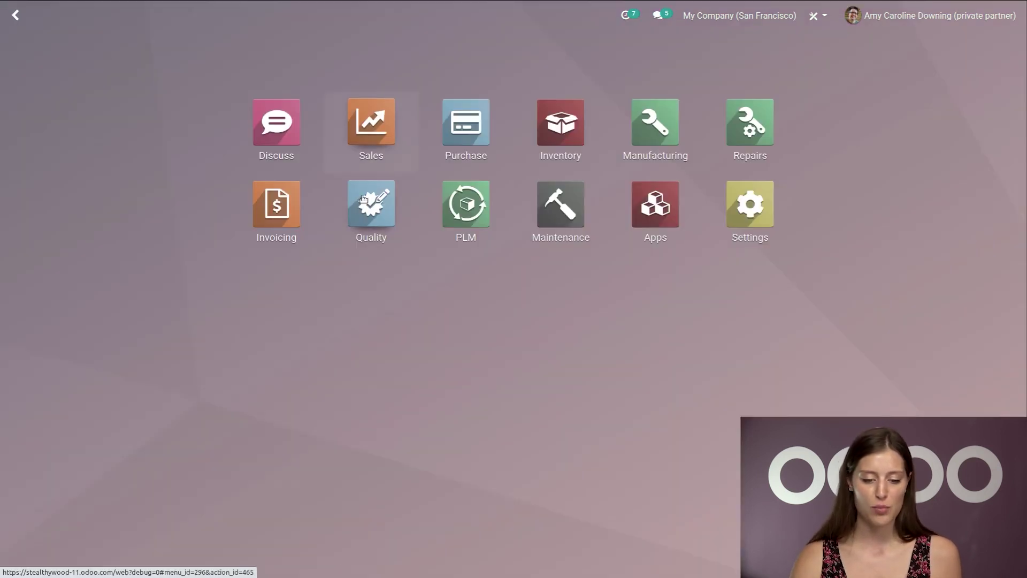
click(32, 71)
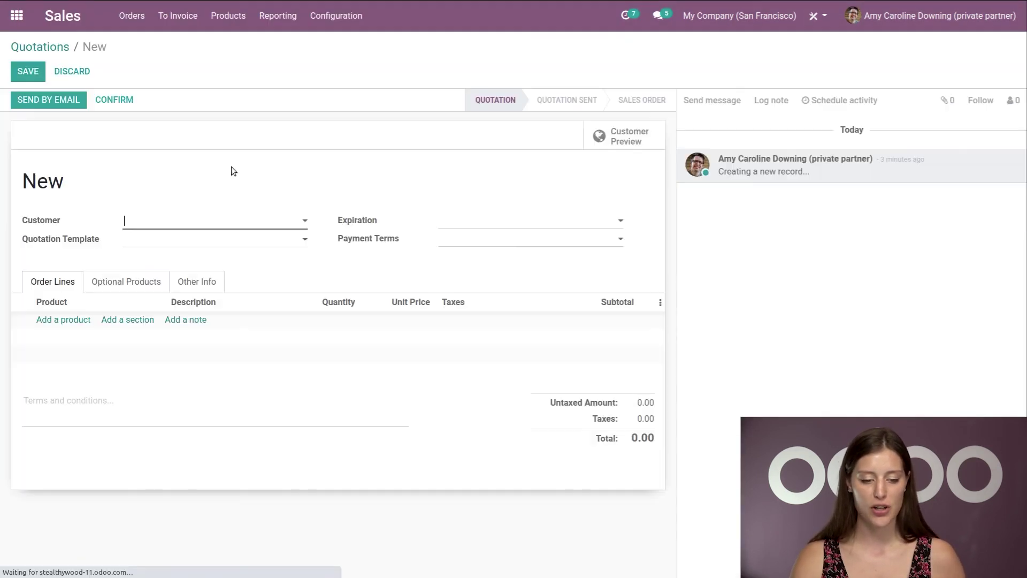
click(197, 230)
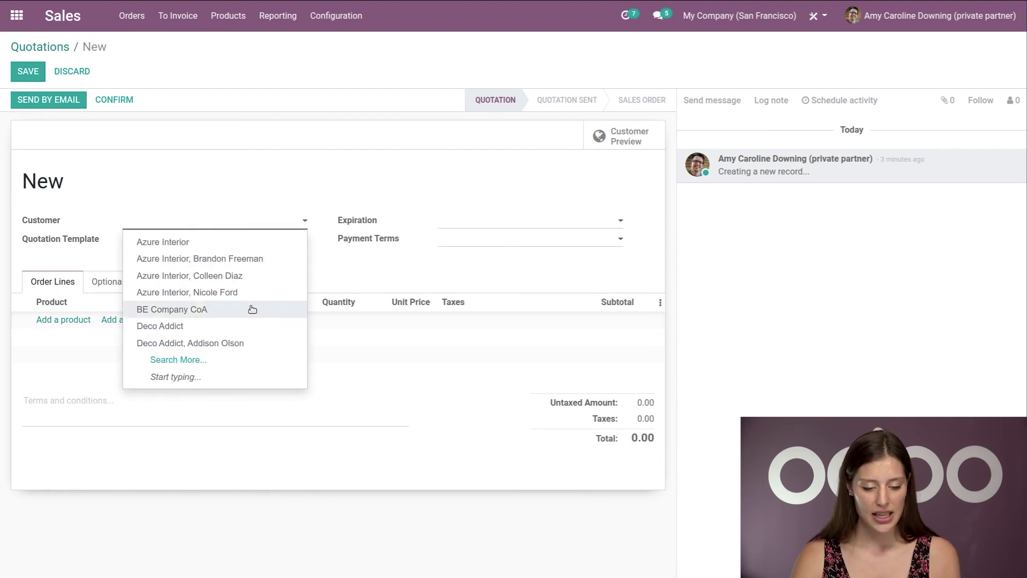
click(252, 275)
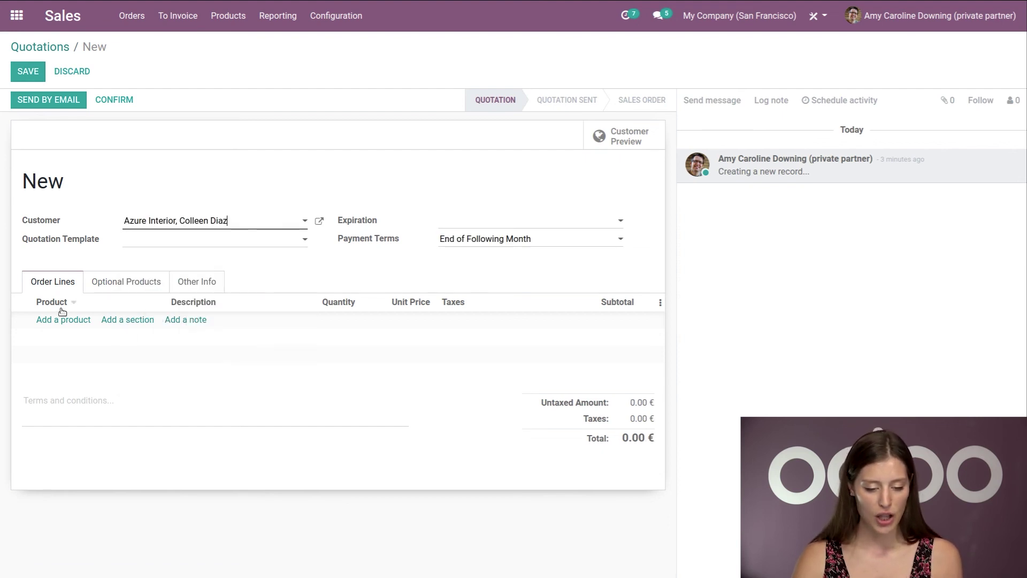
Add one Table Kit at 200.00 € and save quotation S00023.
click(63, 320)
text(table)
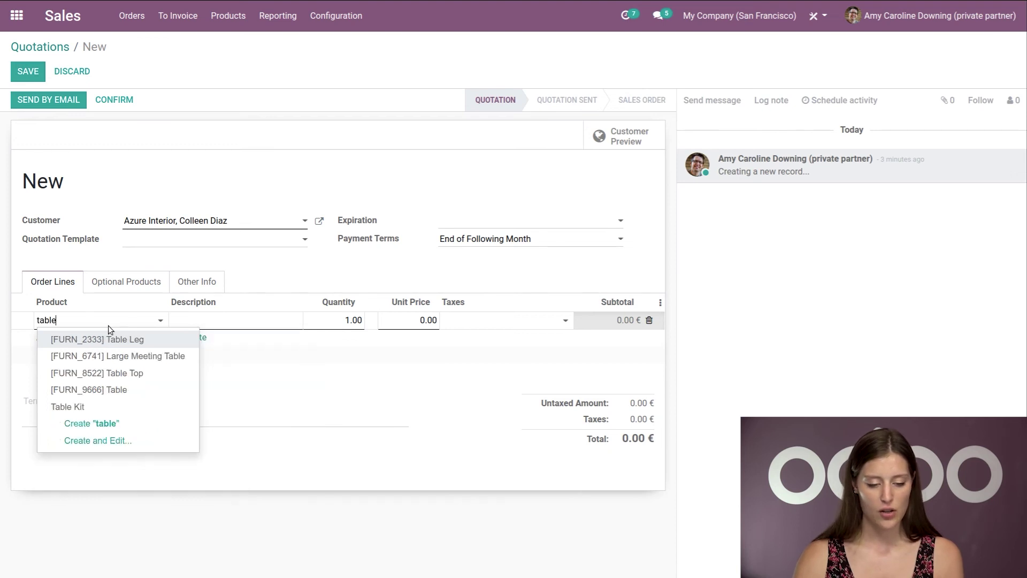
click(145, 400)
click(33, 73)
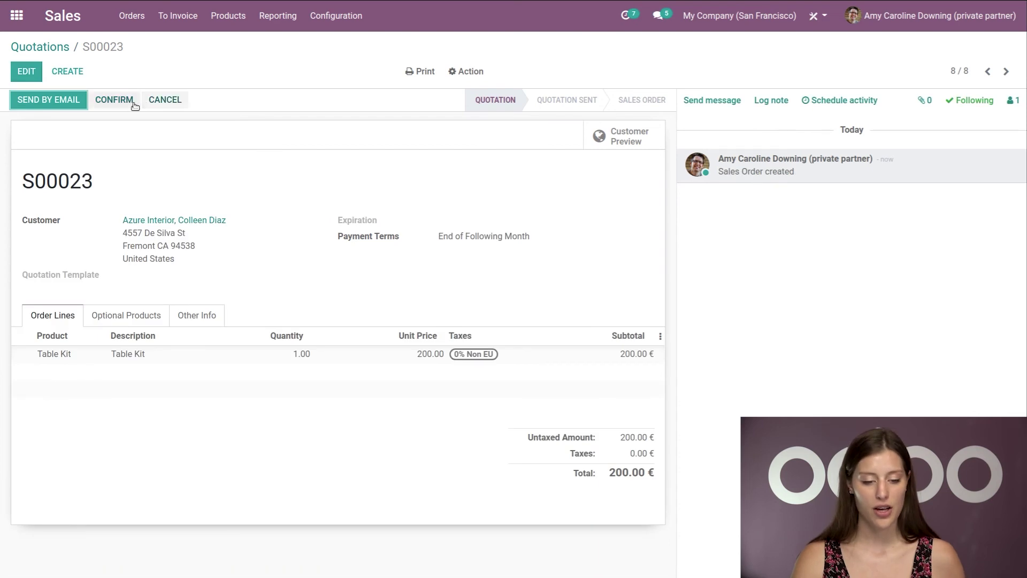
Confirm S00023 and review delivery WH/OUT/00027's 16 Screws, 16 Bolts, 1 Table Top, 4 Table Legs.
click(114, 100)
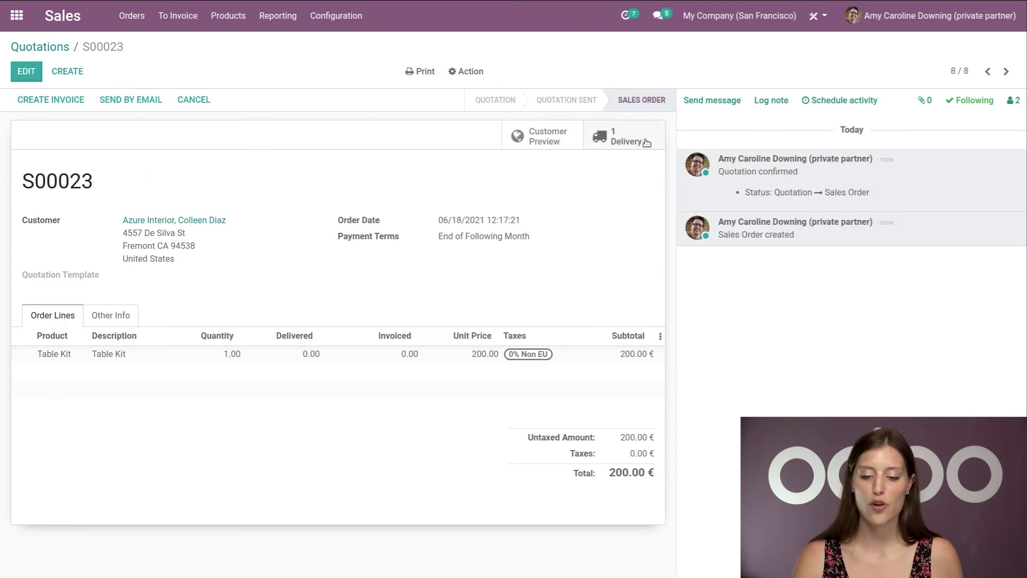
click(637, 141)
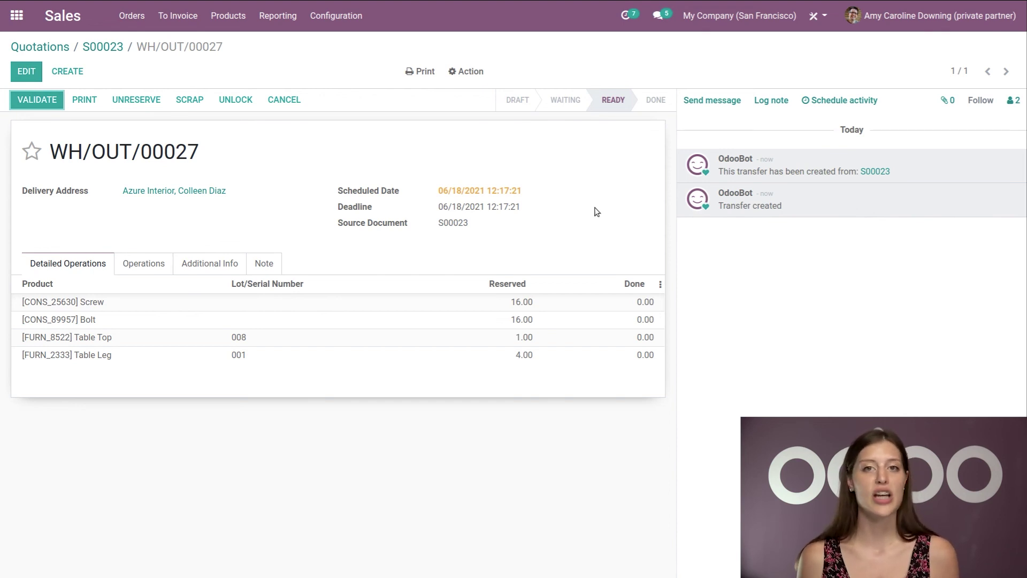
click(132, 269)
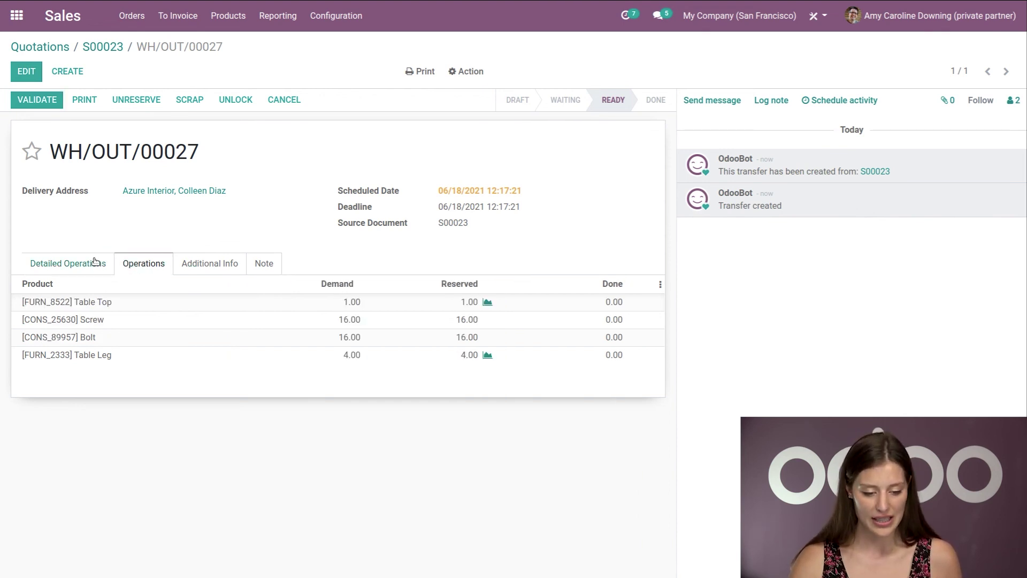
click(88, 262)
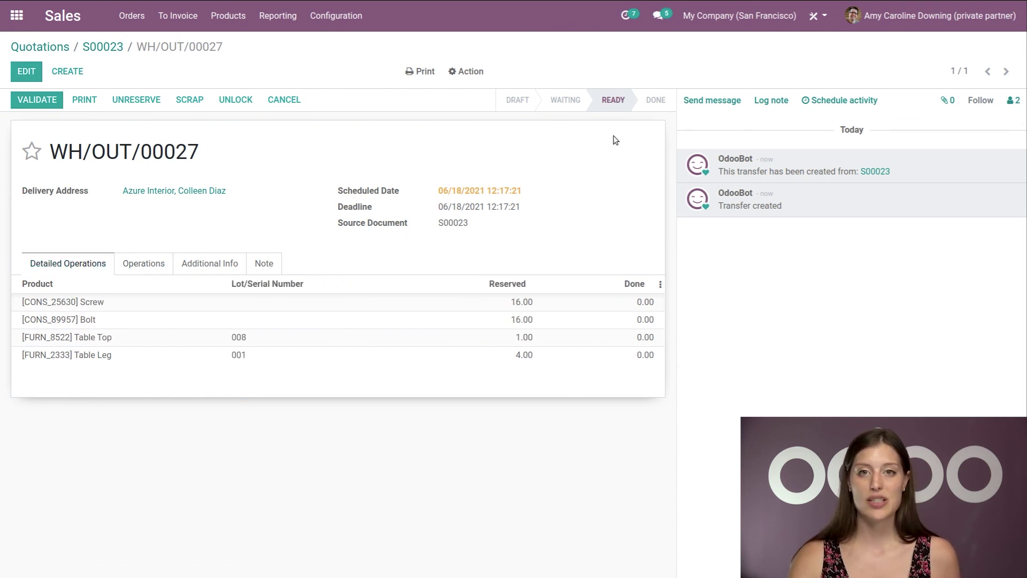
Validate delivery WH/OUT/00027 with SMS disabled, marking the components Done.
click(44, 103)
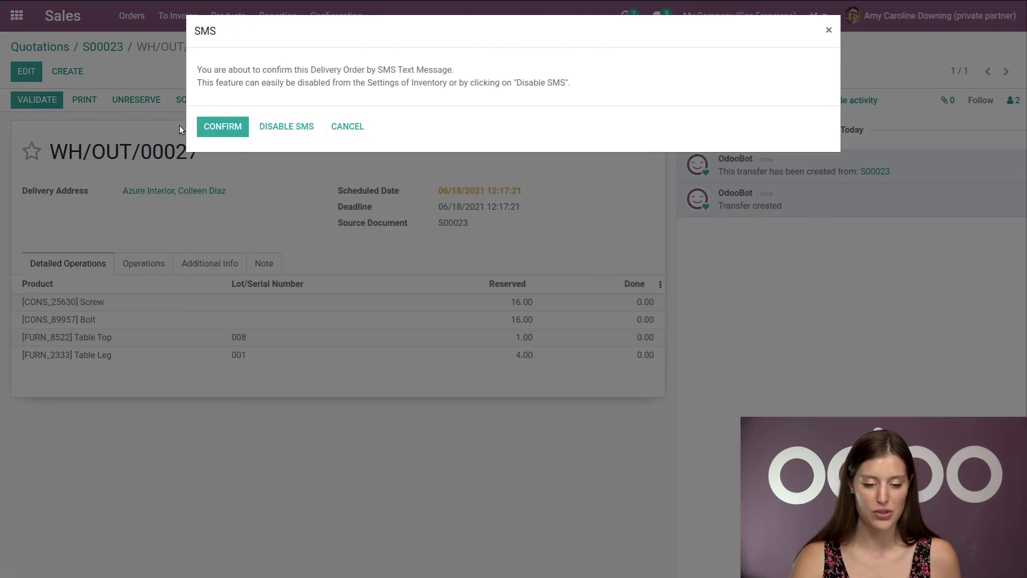
click(288, 127)
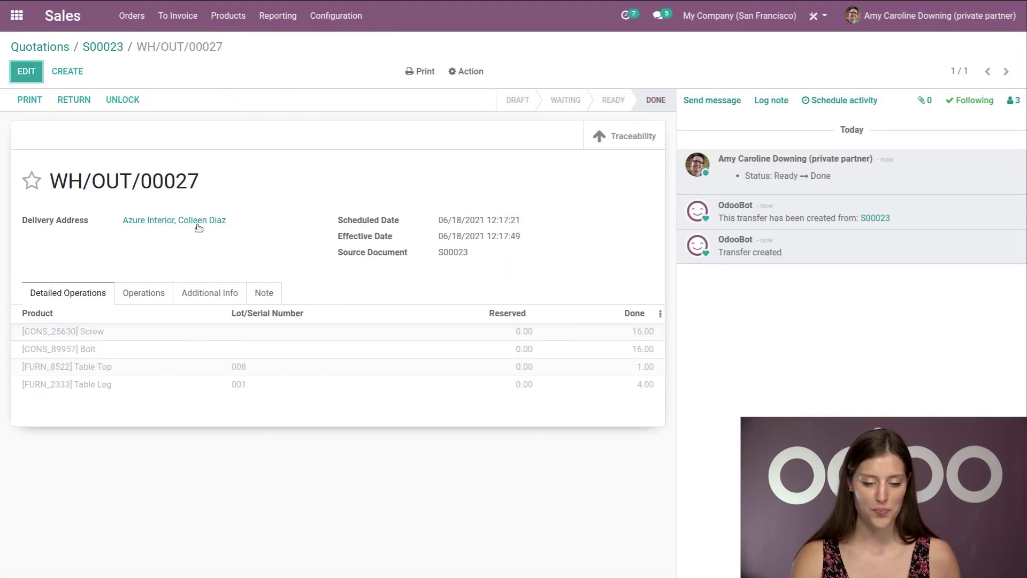